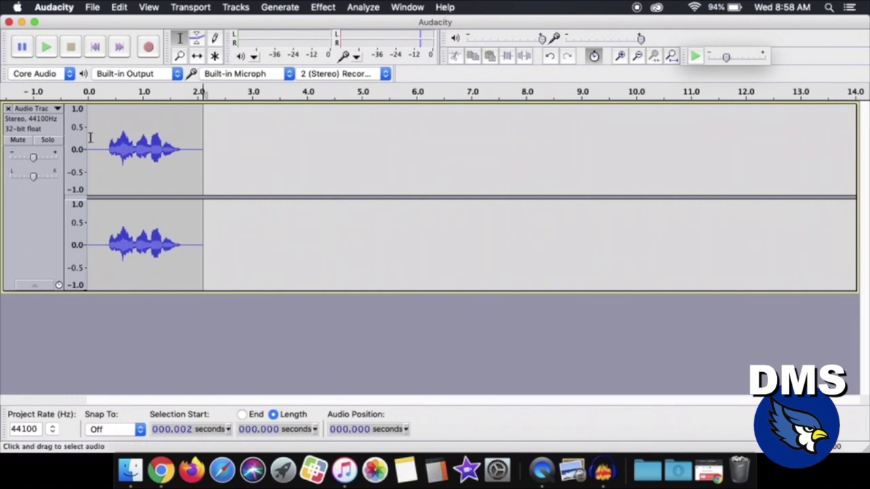
- Select the recorded speech from about 0.25 to 1.8 seconds and inspect the Bass and Treble effect settings
left_click_drag(102, 135, 189, 154)
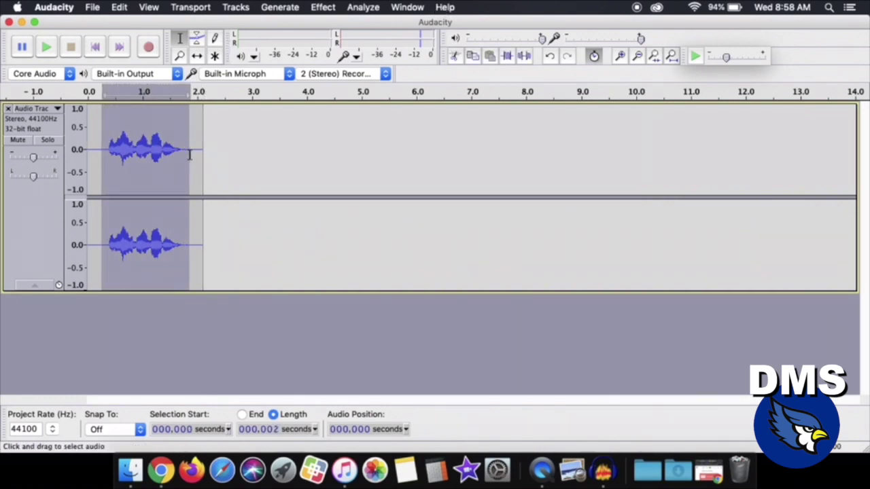
left_click(317, 7)
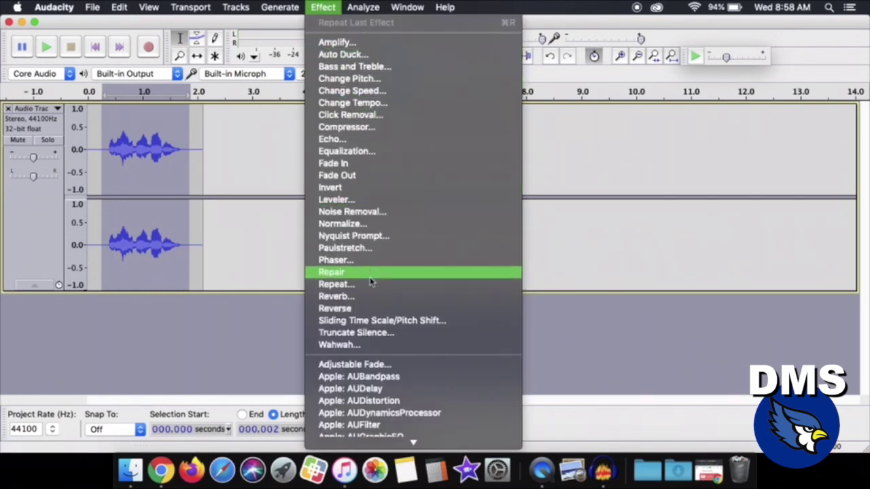
left_click(384, 67)
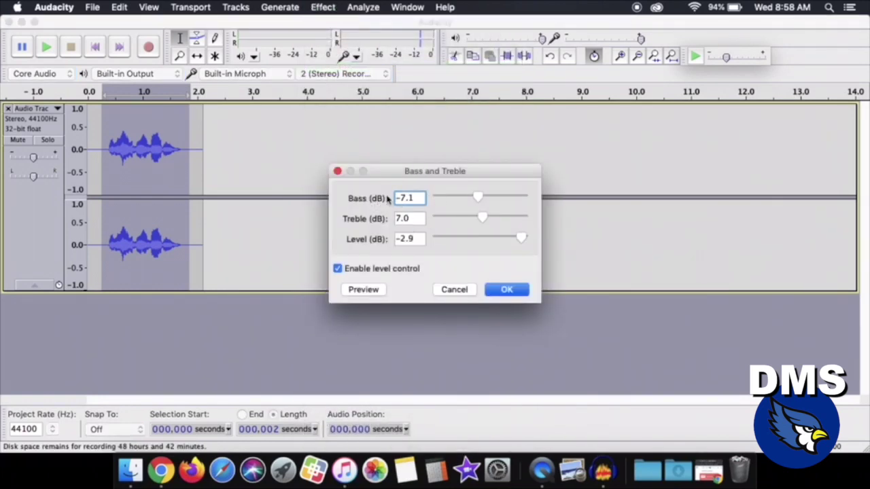
left_click(337, 172)
- Lower the pitch of the selected speech with the Change Pitch effect and play back the result
left_click(323, 7)
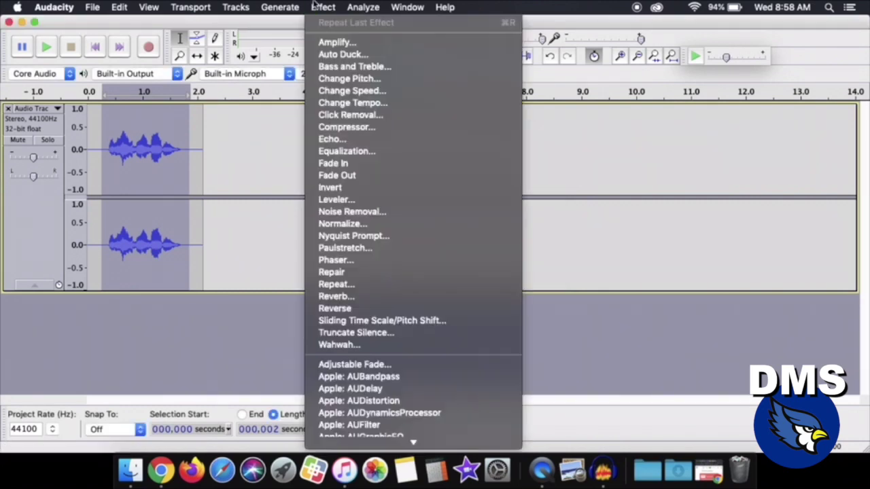
left_click(382, 83)
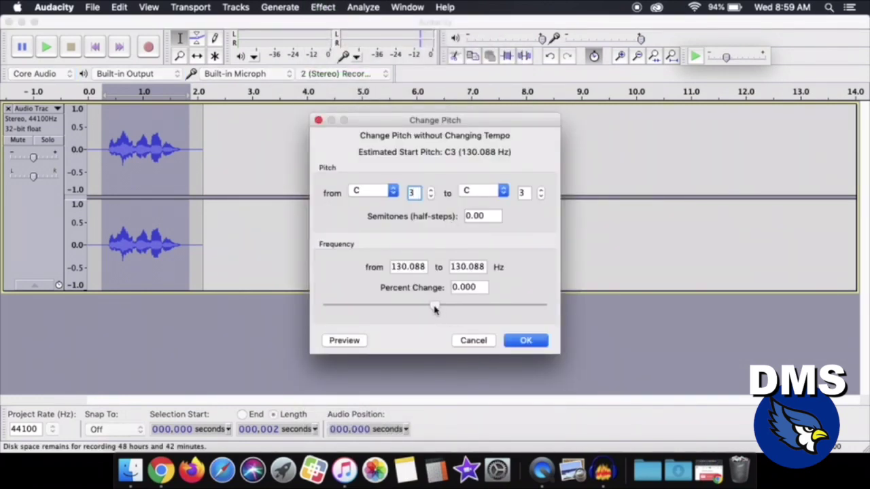
left_click(393, 191)
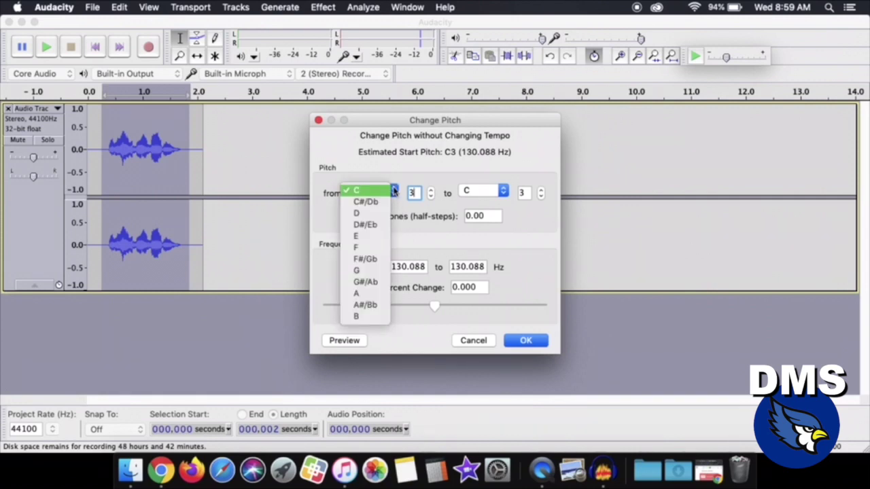
left_click(393, 191)
left_click_drag(435, 309, 404, 308)
left_click(517, 340)
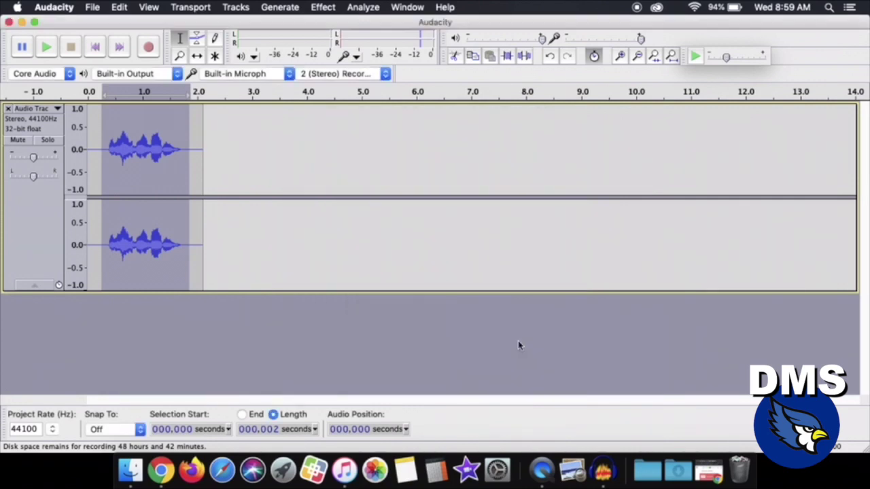
left_click(46, 48)
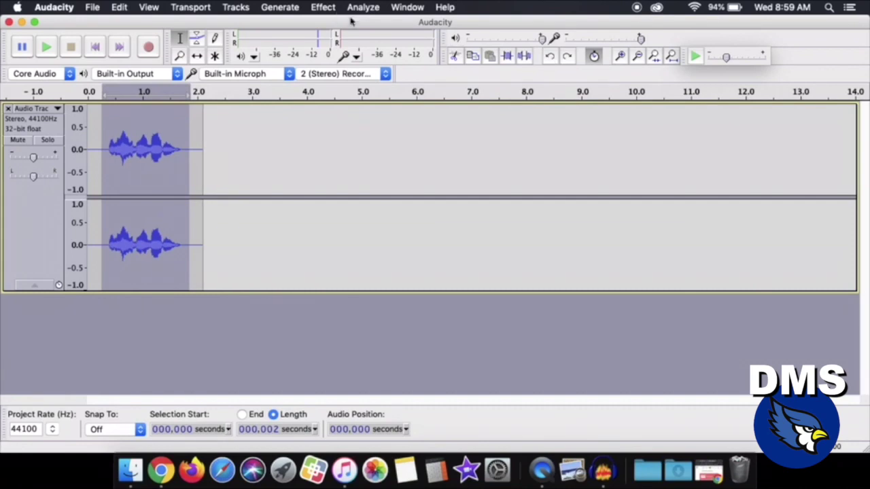
- Raise the selected speech's pitch by 65.886 percent with Change Pitch and play back the result
left_click(323, 7)
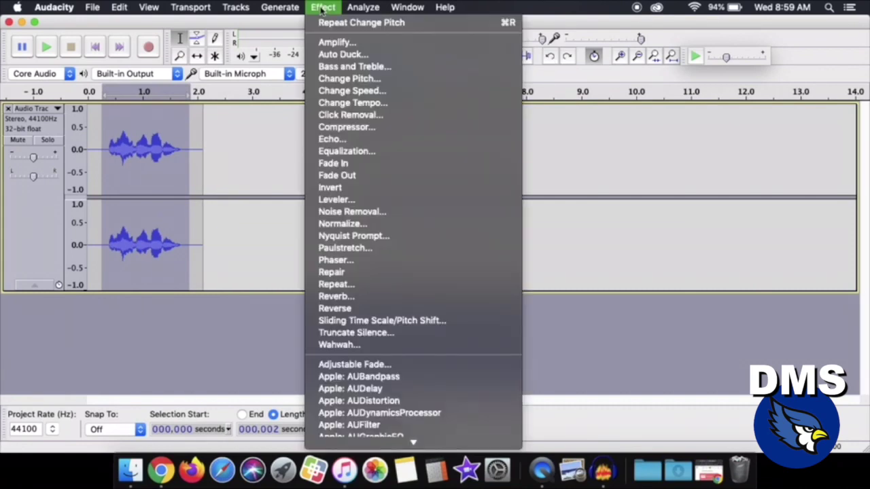
left_click(354, 78)
left_click_drag(403, 306, 461, 313)
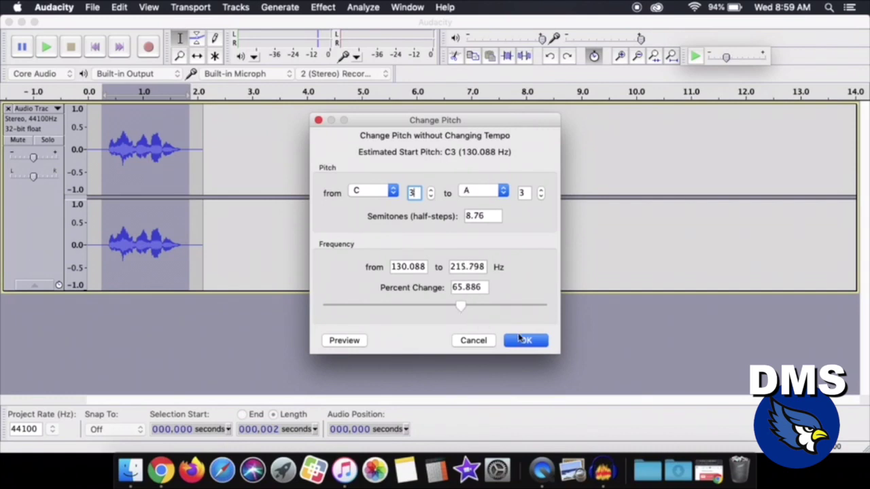
left_click(521, 342)
left_click(42, 47)
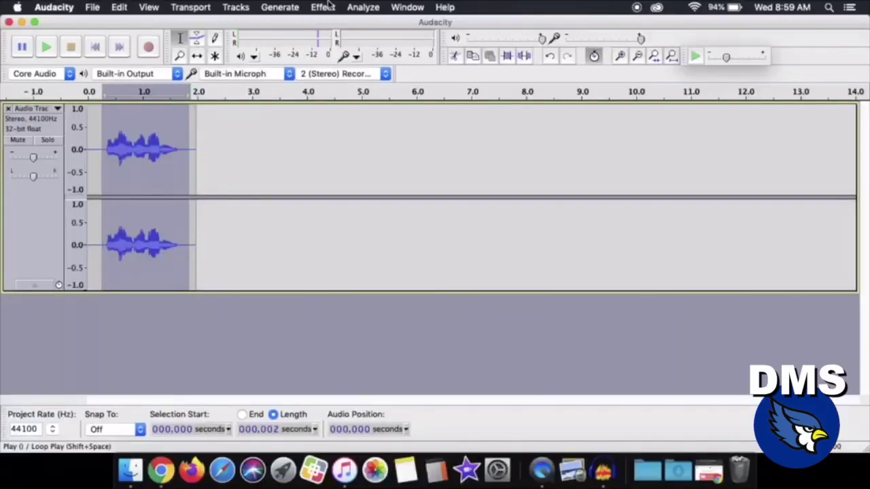
- Apply the Change Speed effect to the selected speech with a percent change of 0.000
left_click(323, 7)
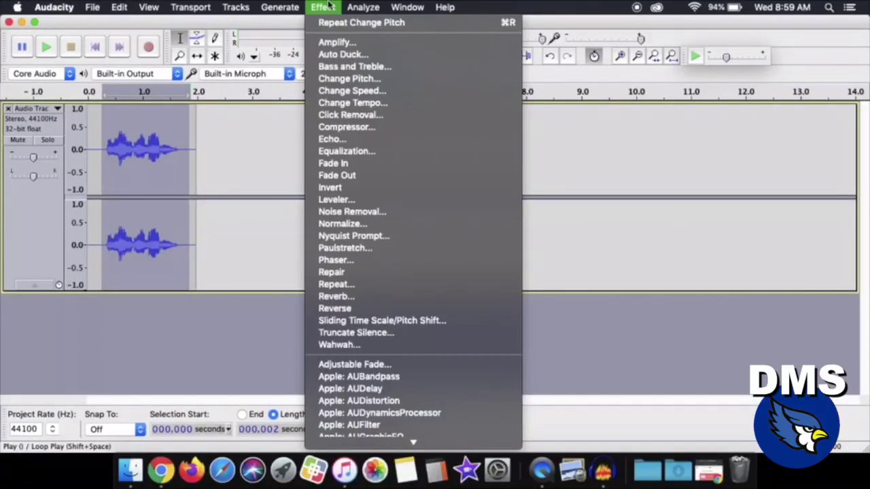
left_click(392, 93)
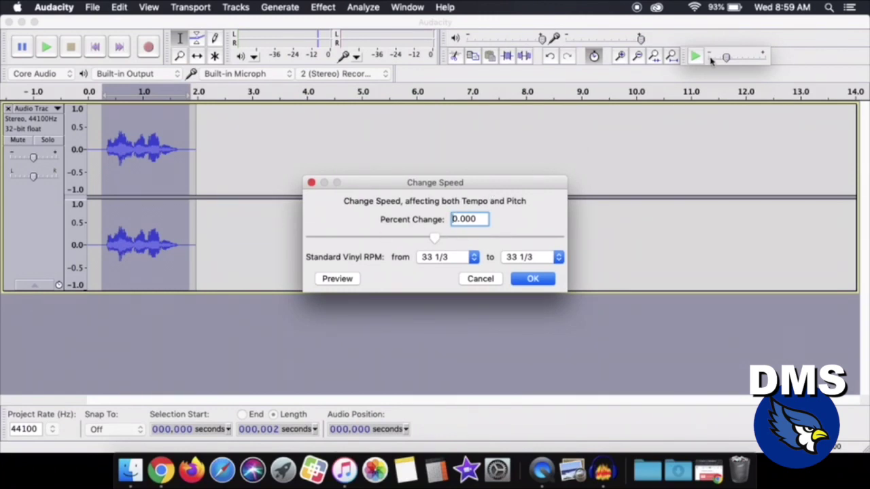
left_click(533, 279)
- Inspect the Leveler effect's settings without applying it and look through the remaining available effects
left_click(322, 7)
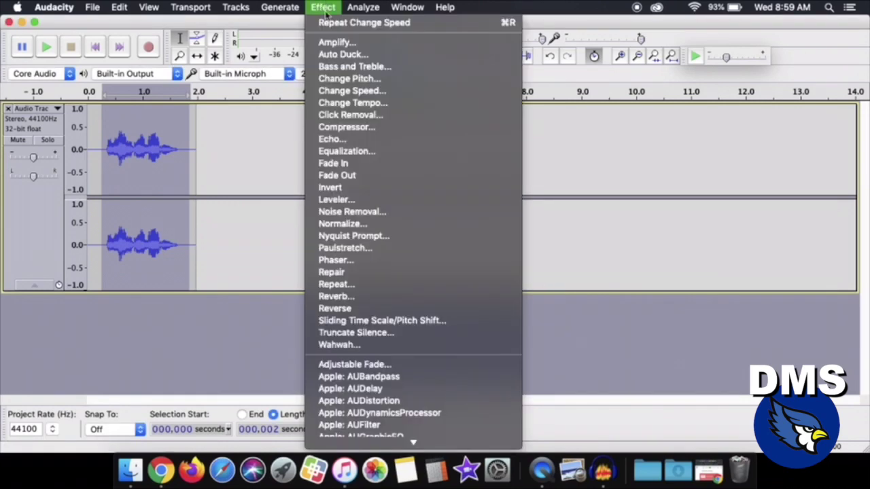
left_click(378, 201)
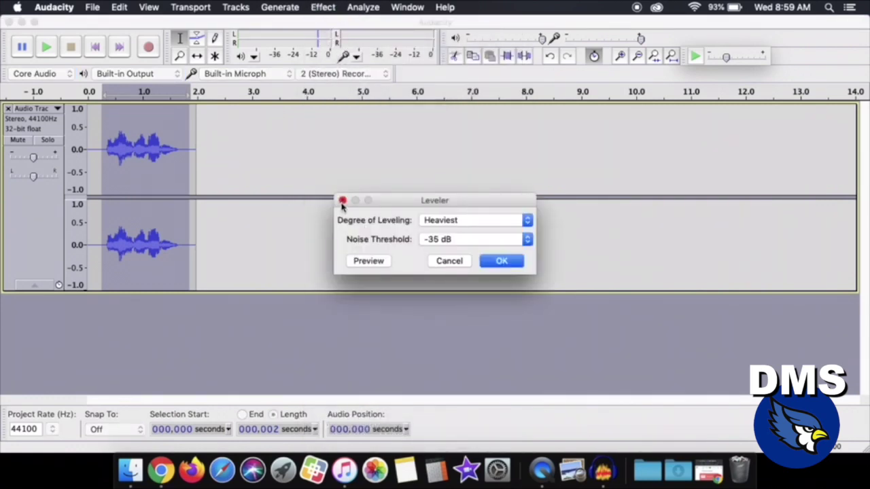
left_click(342, 203)
left_click(323, 7)
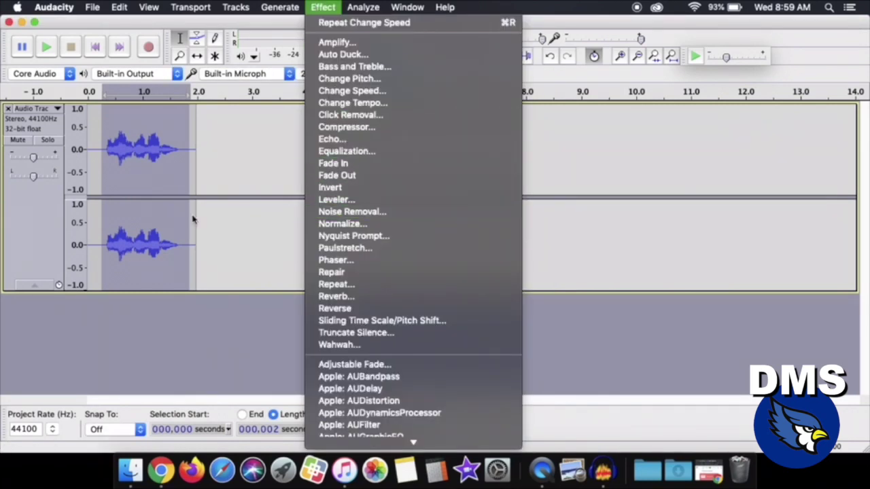
scroll(411, 208, "down", 3)
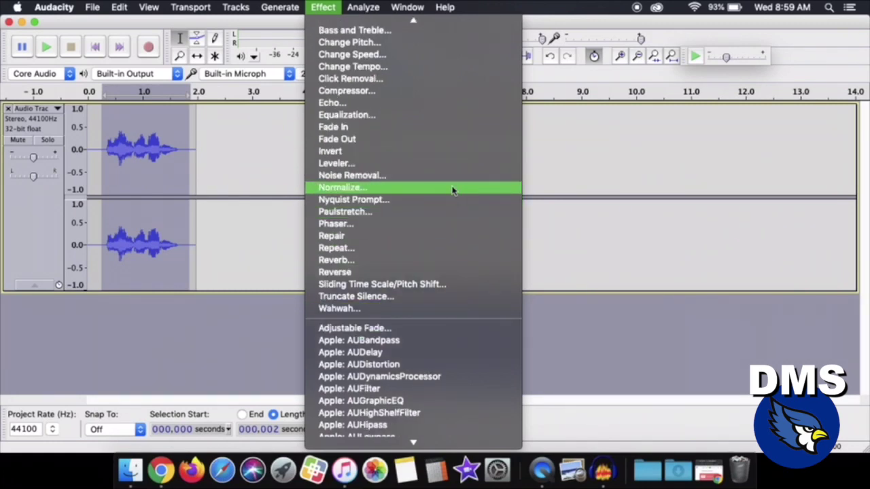
scroll(442, 310, "down", 10)
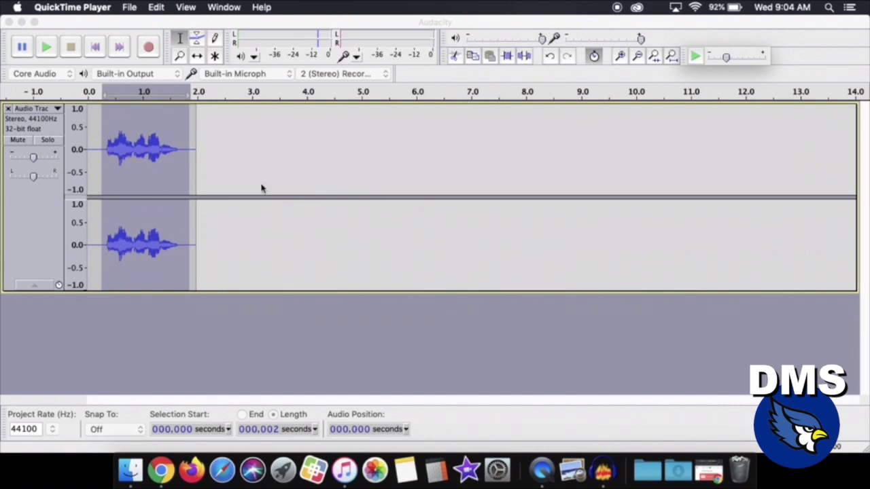
- Remove the existing audio track and record a new voice clip about 4 seconds long
left_click(10, 111)
left_click(9, 108)
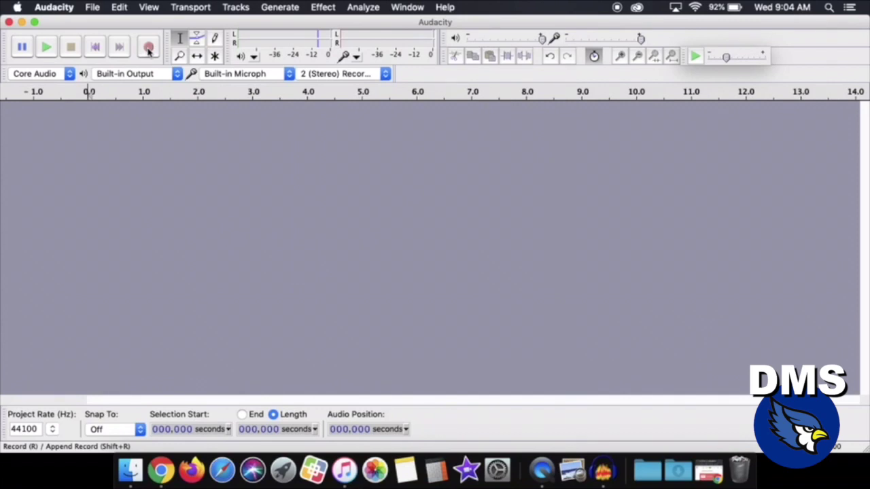
left_click(148, 49)
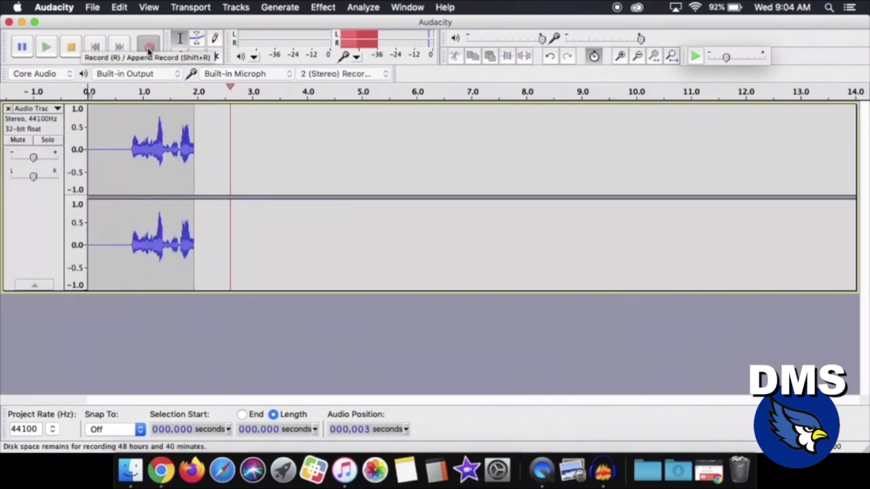
left_click(70, 46)
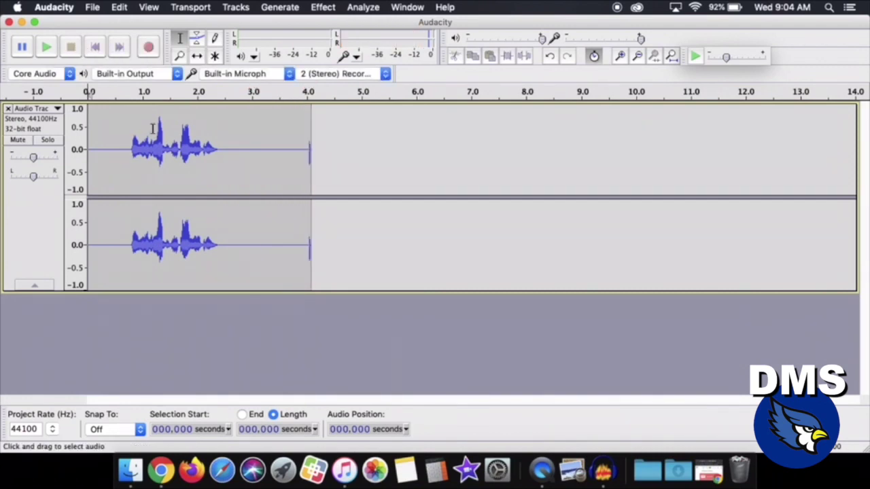
- Trim the new recording by deleting the end from about 3.1 seconds onward and the excess silence before the speech
left_click_drag(315, 155, 256, 157)
key("Delete")
left_click_drag(110, 144, 199, 144)
key("Delete")
- Preview and apply Change Pitch to the selected speech with a percent change of -16.000
left_click(323, 7)
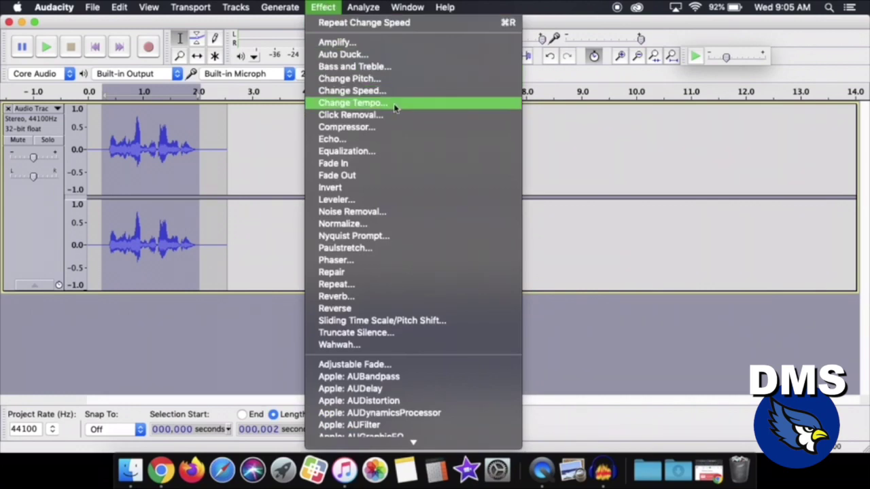
left_click(404, 78)
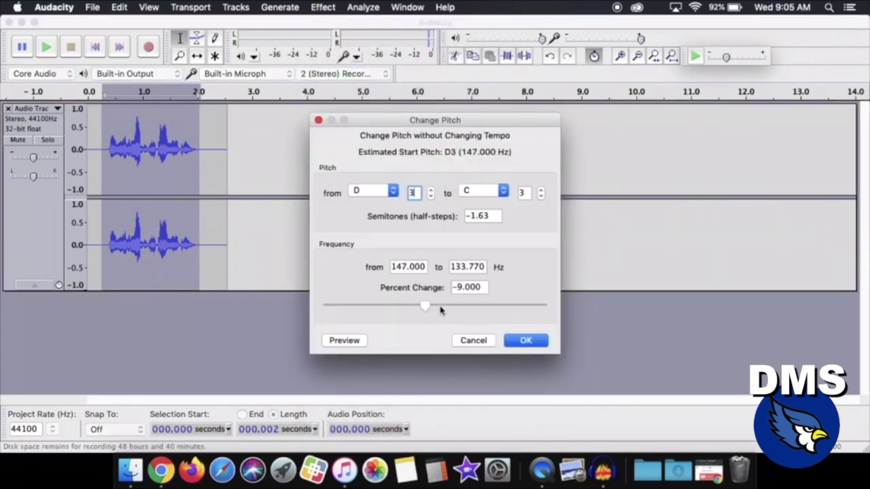
left_click_drag(426, 311, 418, 311)
left_click(357, 341)
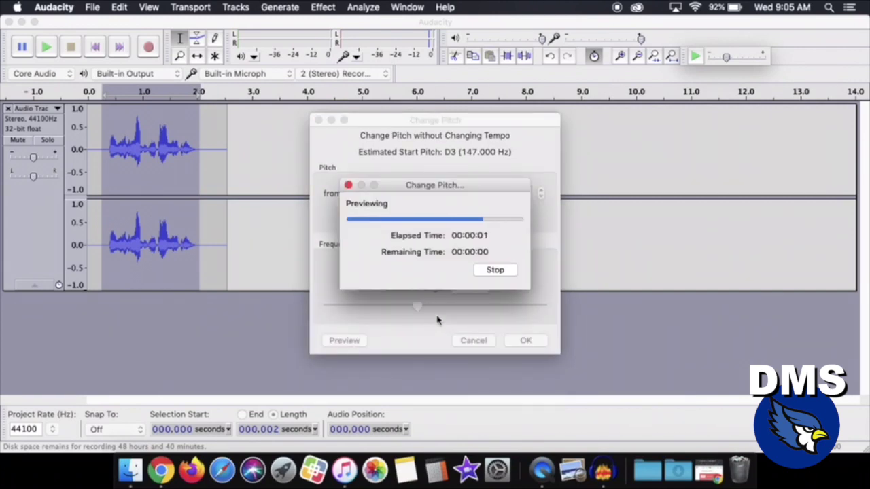
left_click(525, 340)
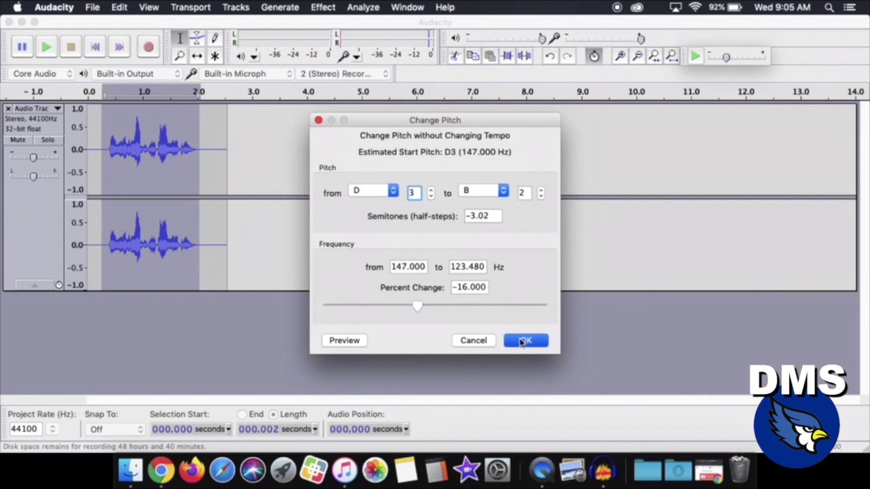
- Apply Echo to the selected speech with a 0.05-second delay and a decay factor of 0.2, and play it back
left_click(323, 7)
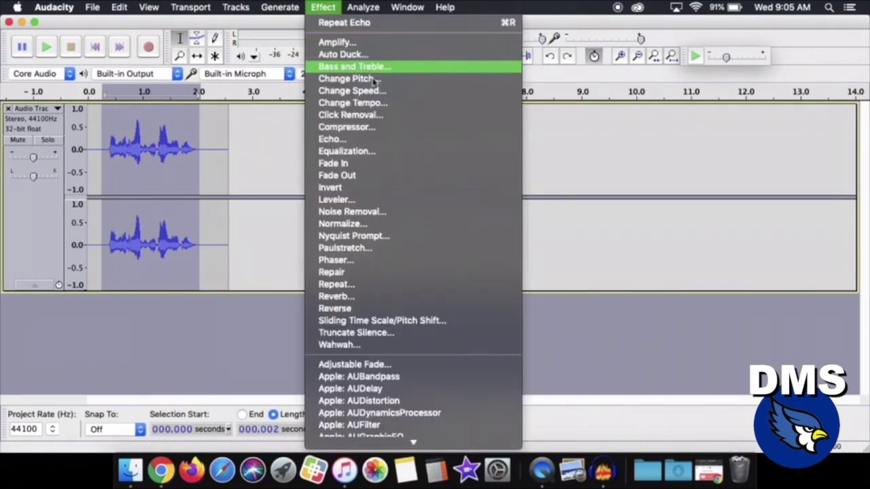
left_click(399, 140)
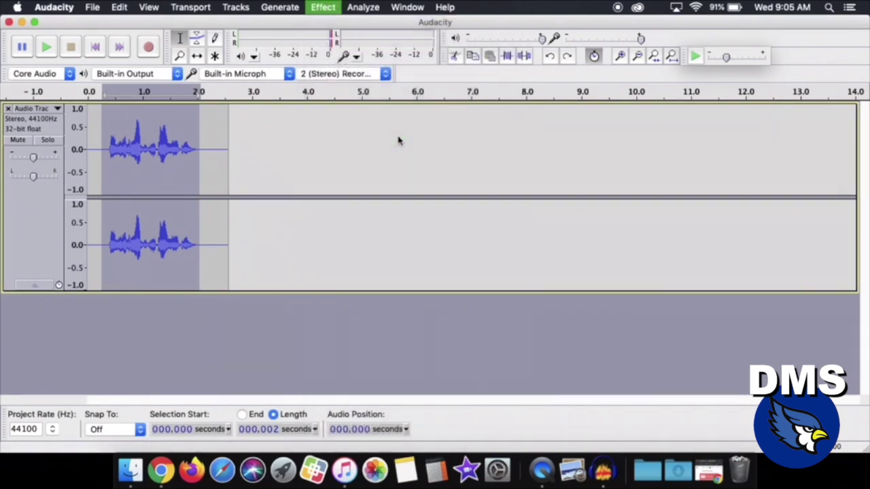
left_click(479, 240)
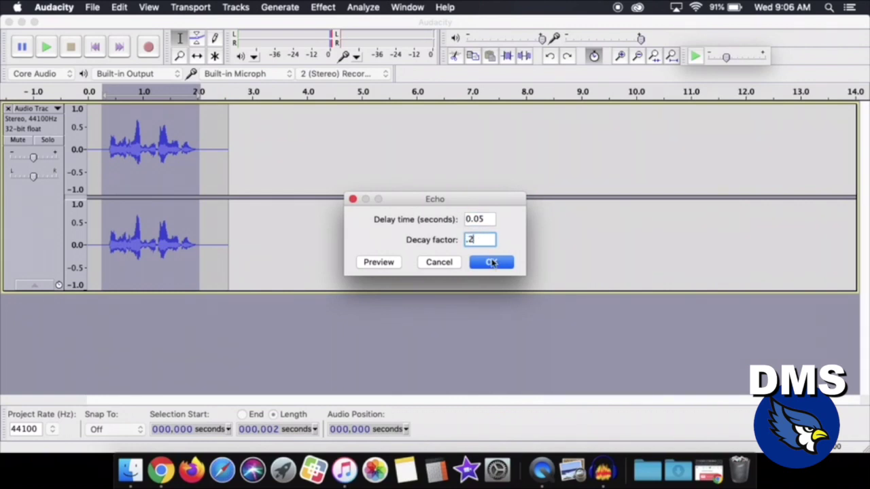
left_click(492, 263)
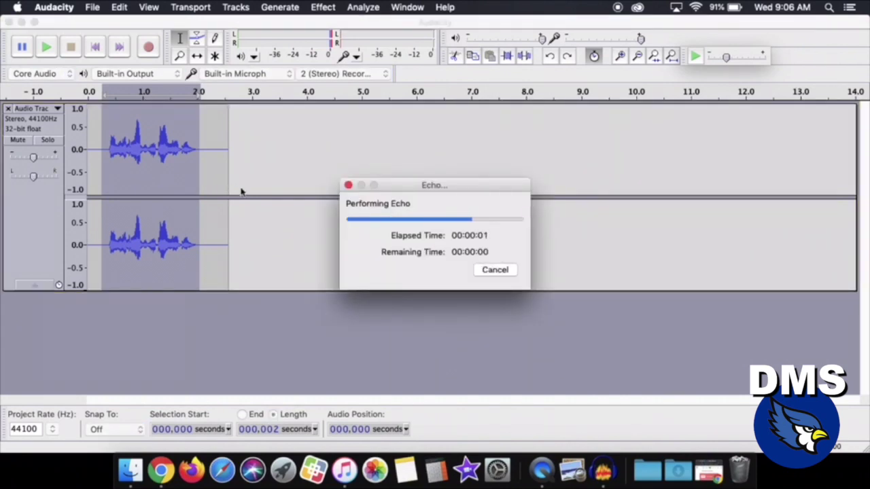
left_click(44, 47)
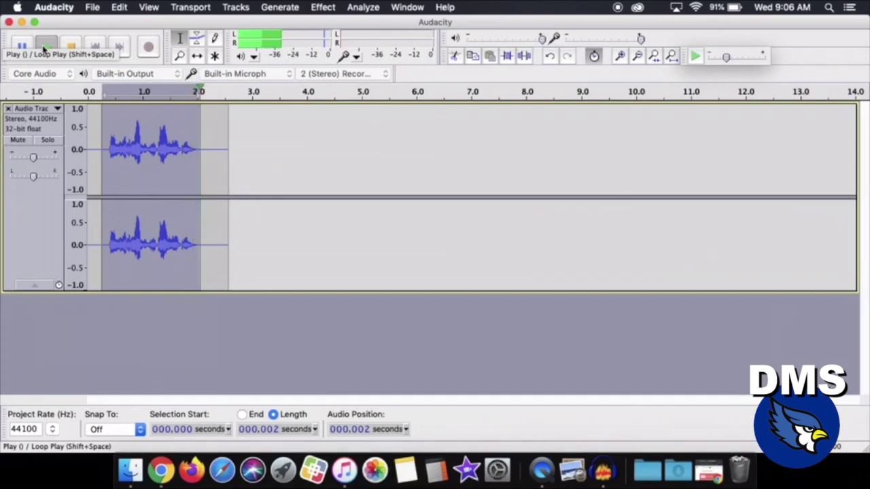
- Apply Reverb to the selected speech with room size 10 %, pre-delay 10 ms, reverberance 10 % and damping 50 %
left_click(322, 7)
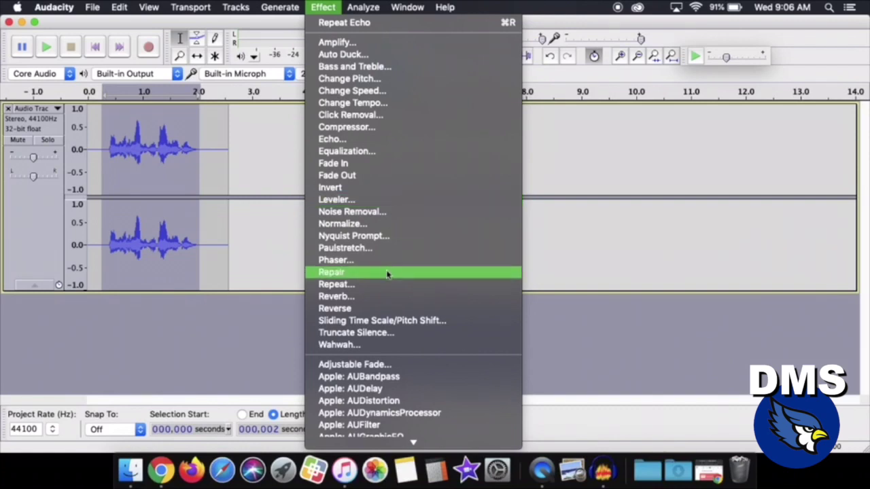
left_click(380, 296)
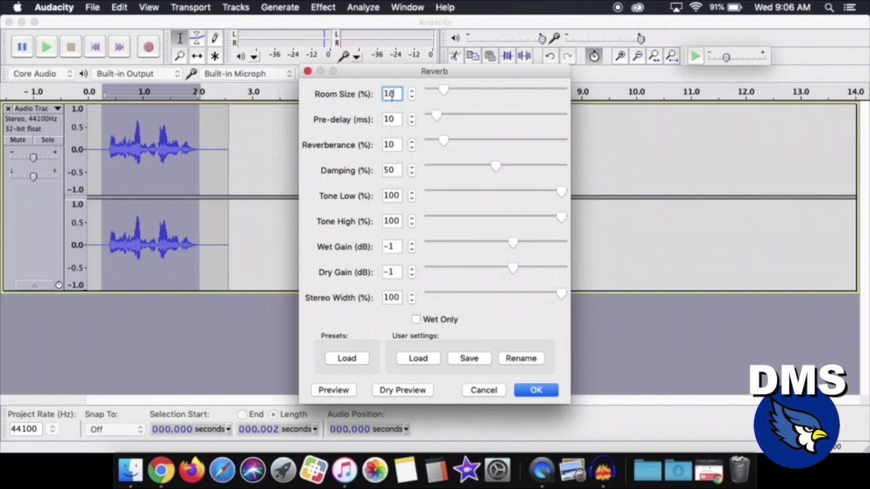
left_click(539, 388)
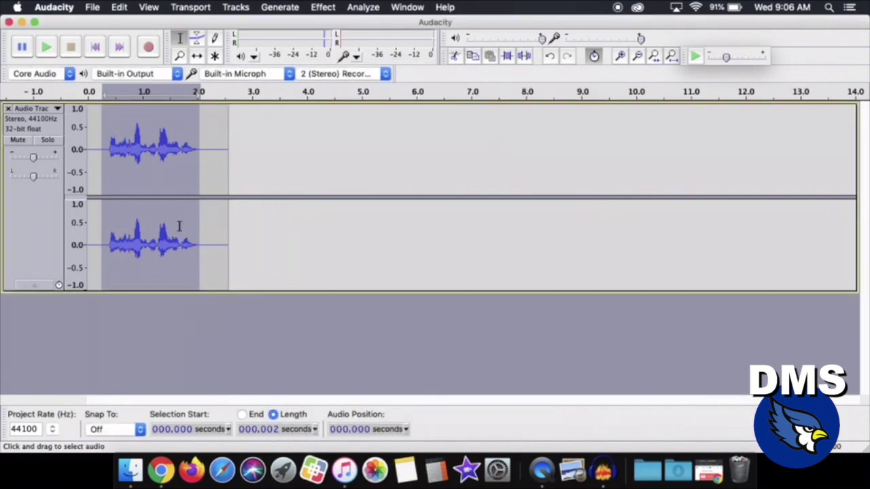
- Apply Leveler to the speech with Heaviest leveling and a -35 dB noise threshold, and play back the whole clip
left_click(325, 7)
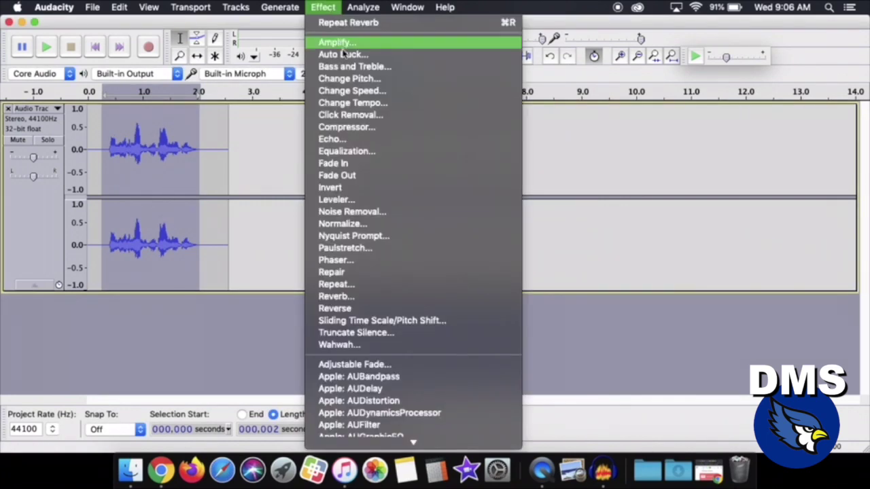
left_click(400, 200)
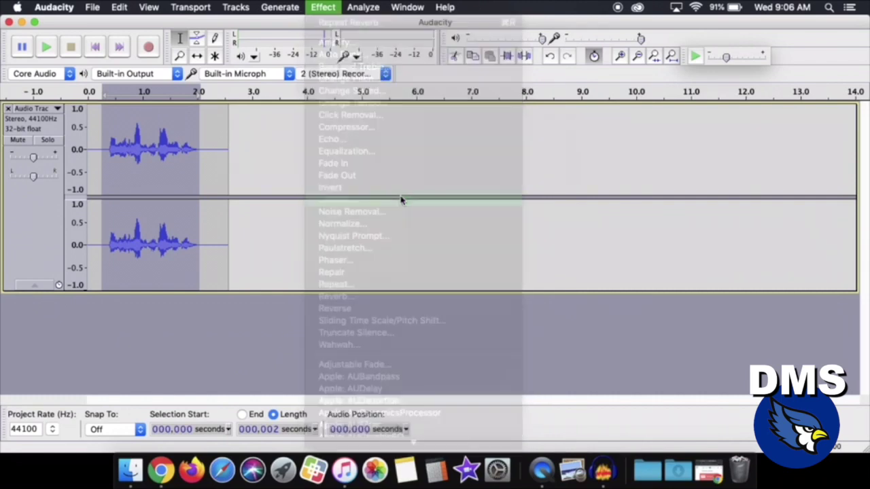
left_click(469, 227)
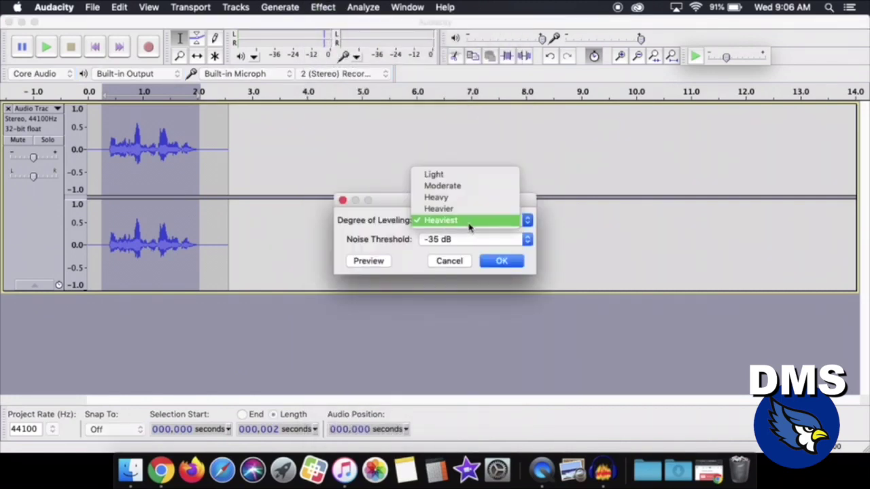
left_click(469, 226)
left_click(469, 243)
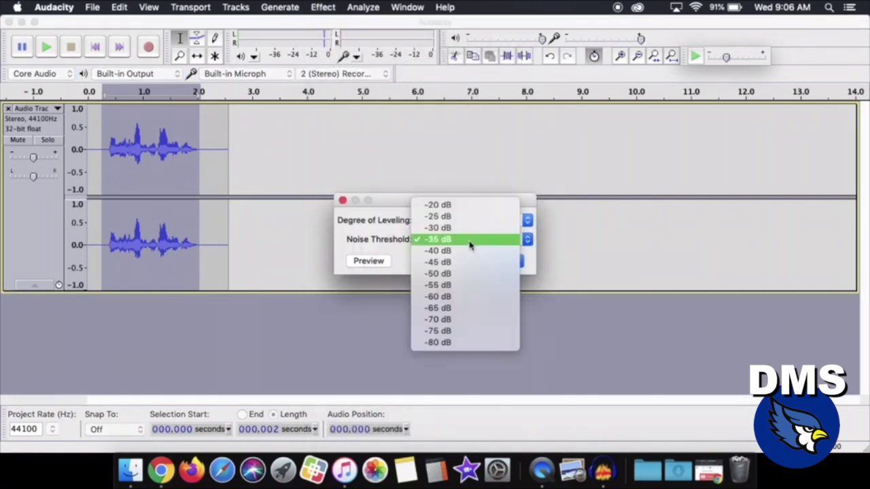
left_click(471, 243)
left_click(493, 260)
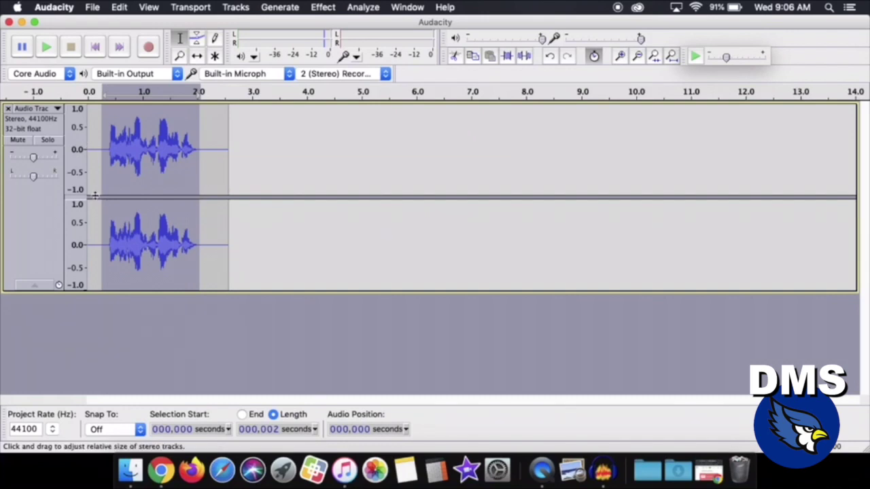
double_click(91, 189)
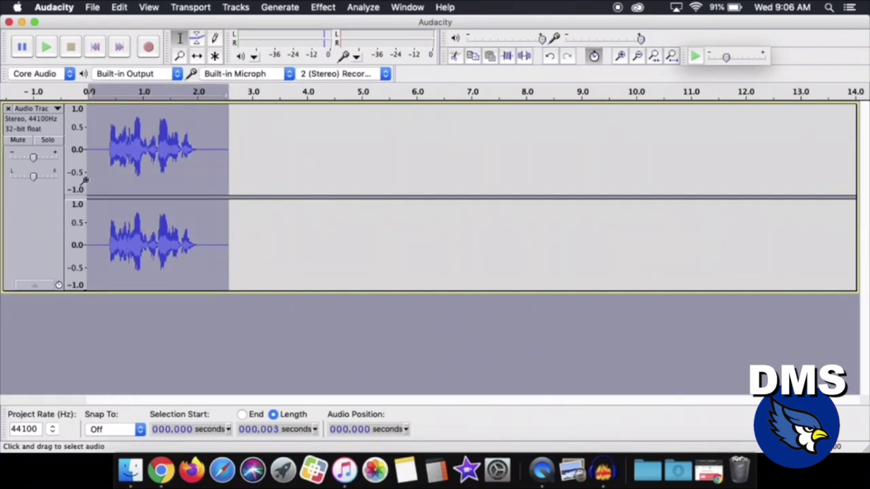
left_click(45, 45)
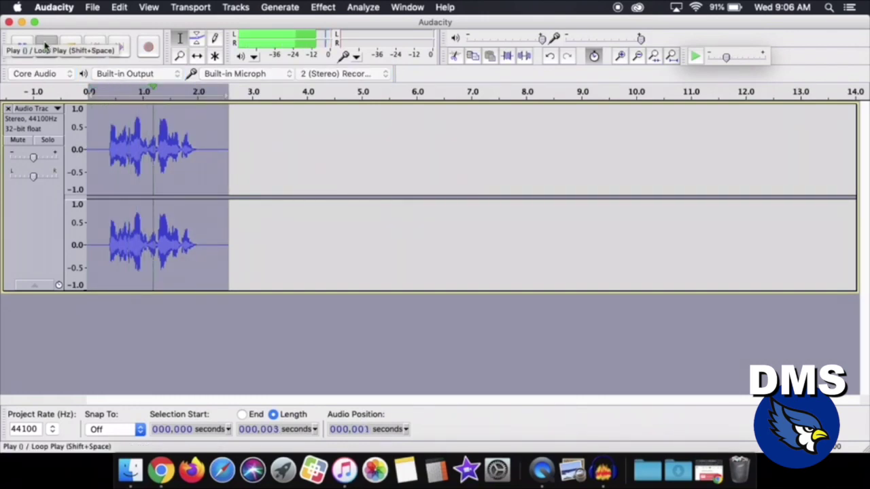